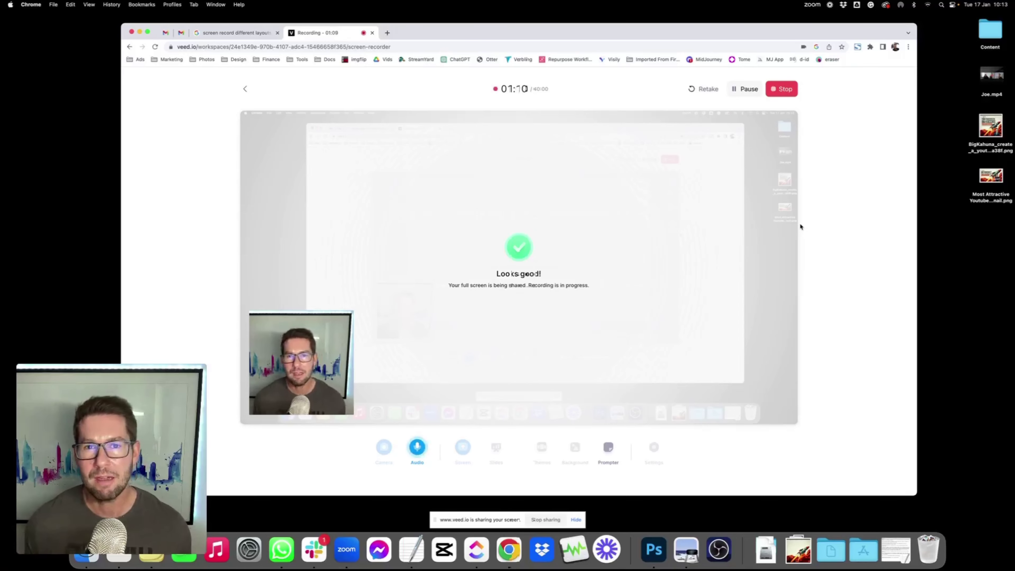
Step: Load ChatGPT's new-chat page at chat.openai.com from the bookmarks bar in the new tab
left_click(386, 32)
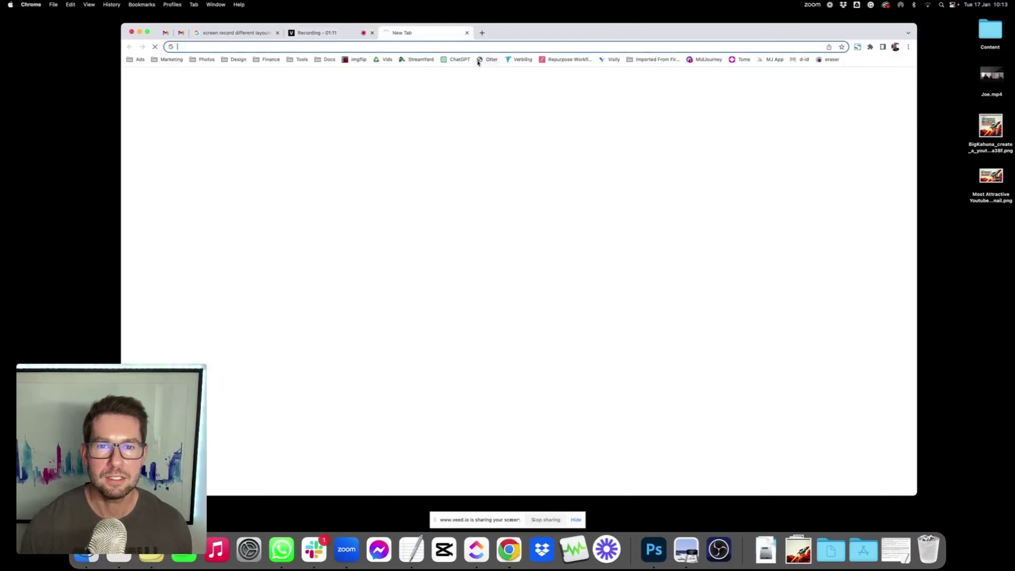
left_click(455, 59)
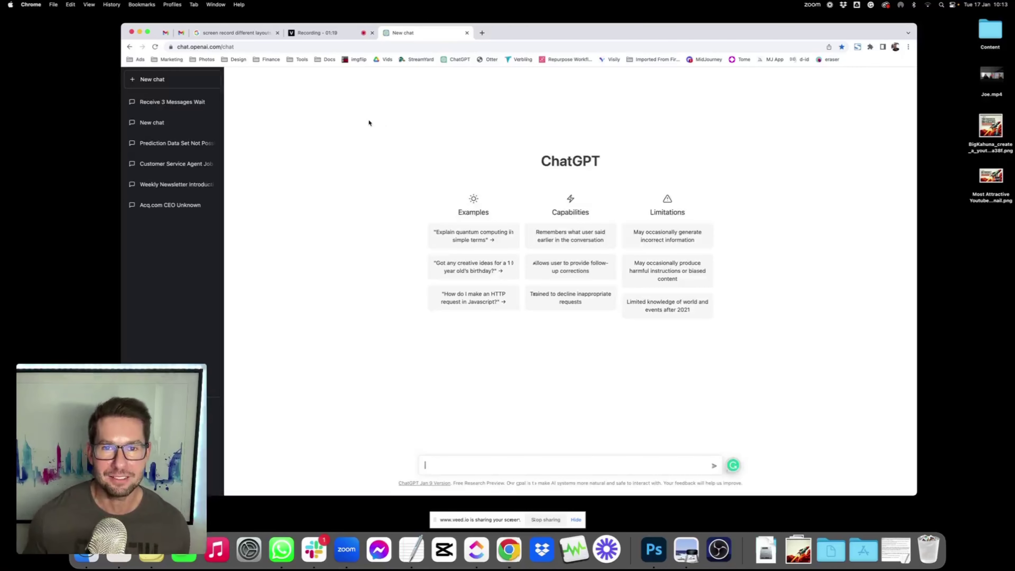
Step: Open the 'Receive 3 Messages Wait' chat and scroll through the pasted transcript, synopsis and YouTube description
left_click(171, 103)
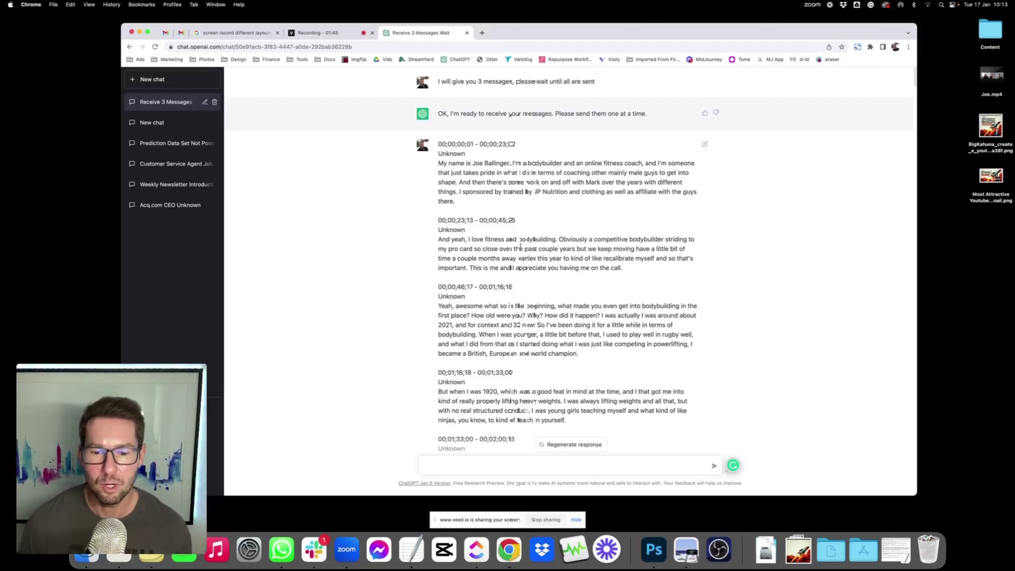
scroll(563, 276, "down", 1)
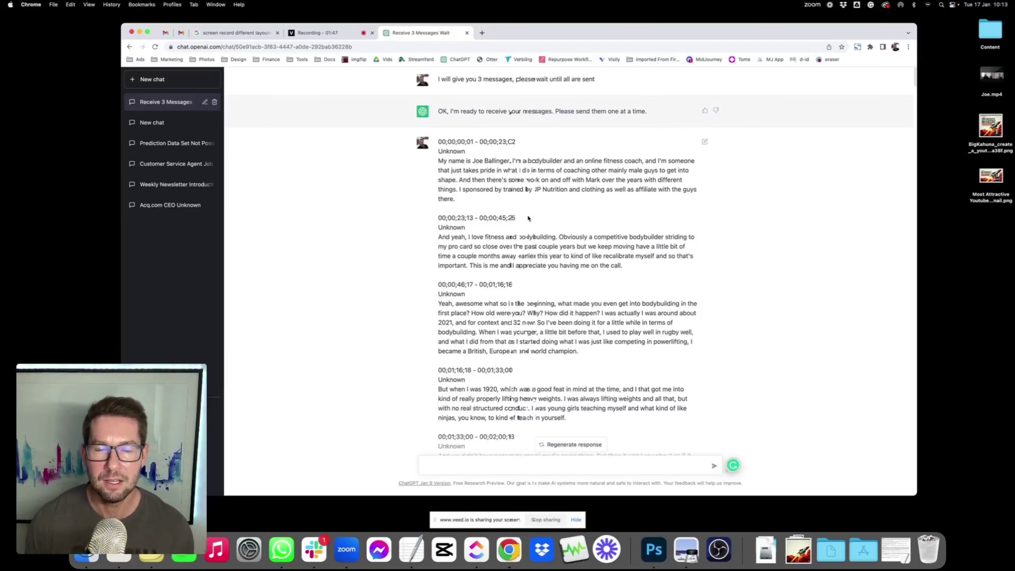
scroll(560, 272, "down", 10)
scroll(561, 258, "down", 20)
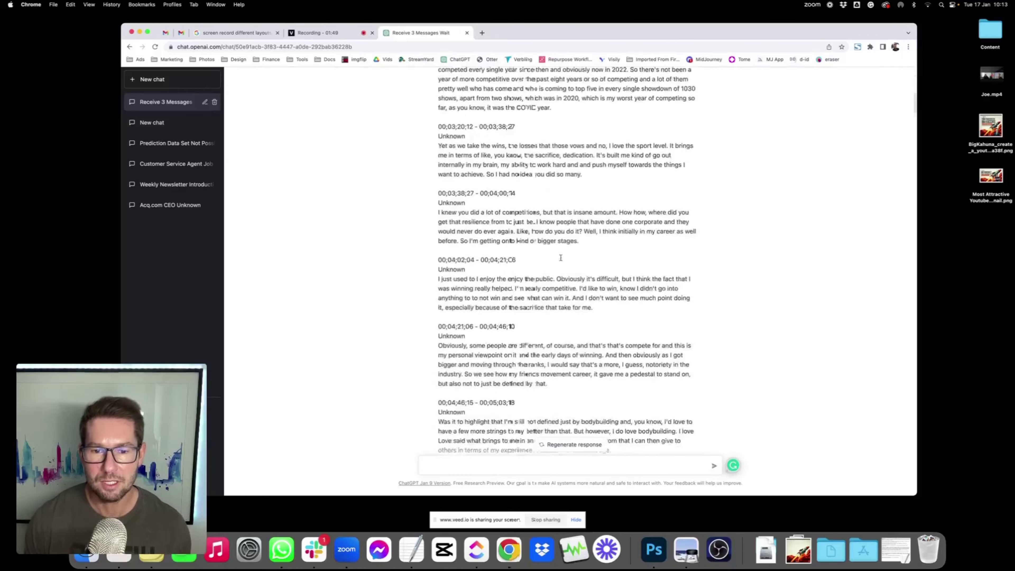
scroll(561, 259, "down", 20)
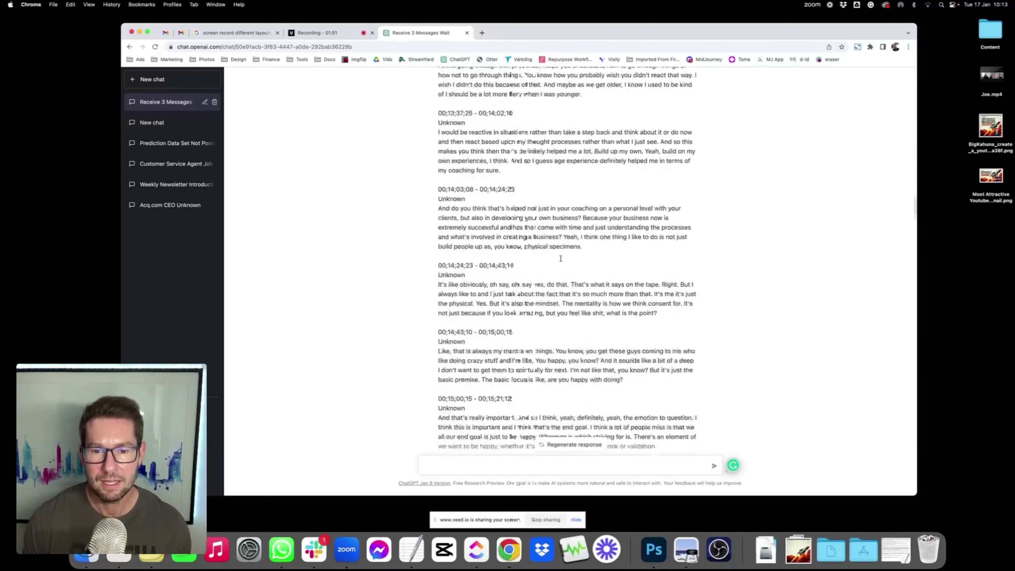
scroll(561, 261, "down", 20)
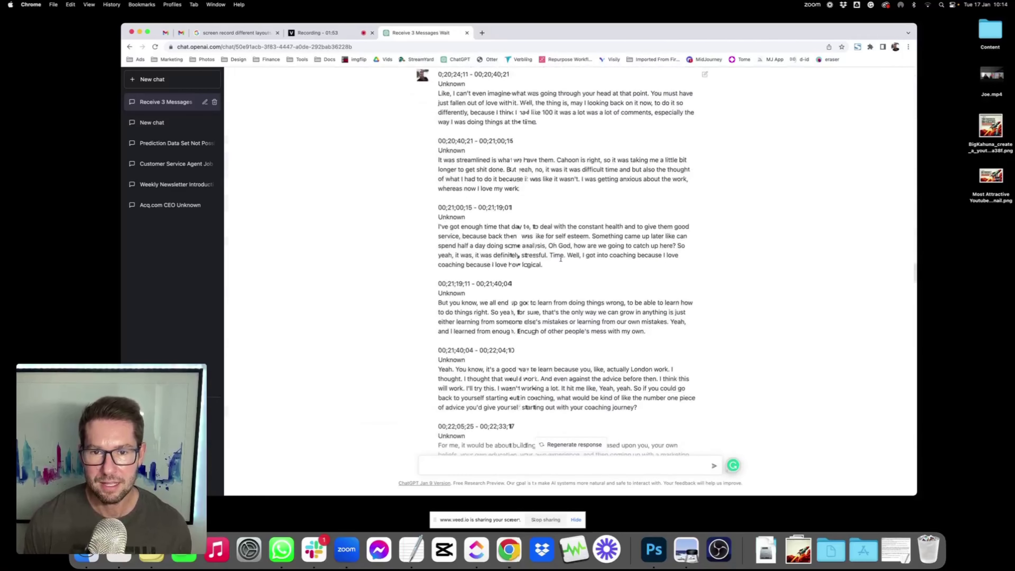
scroll(561, 259, "down", 20)
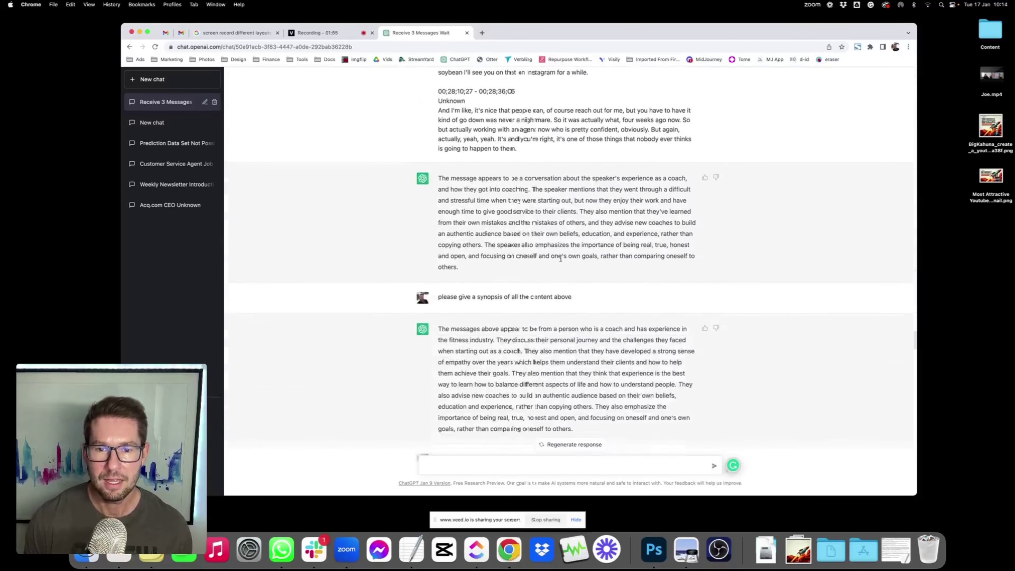
scroll(544, 221, "up", 2)
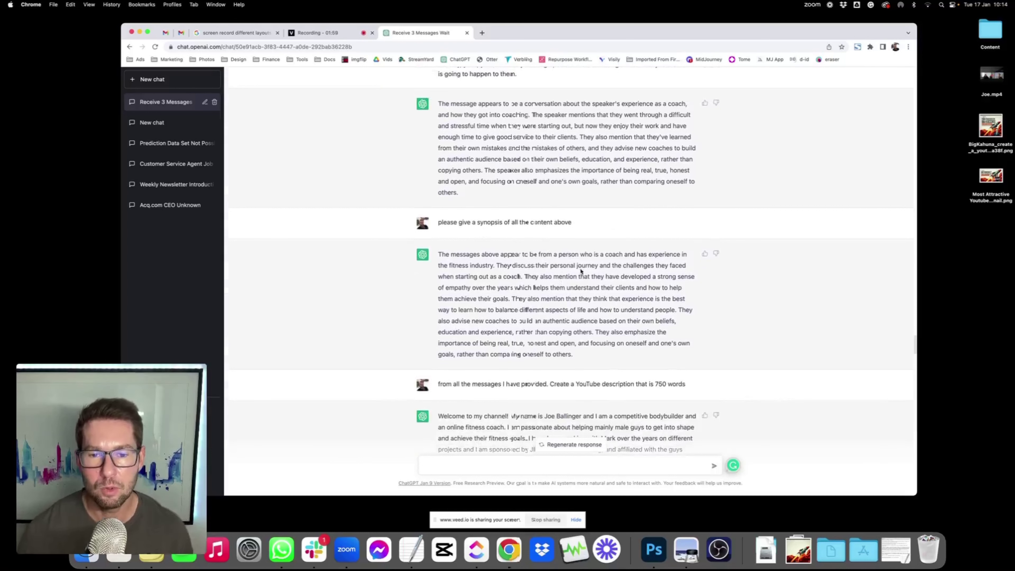
scroll(569, 350, "down", 5)
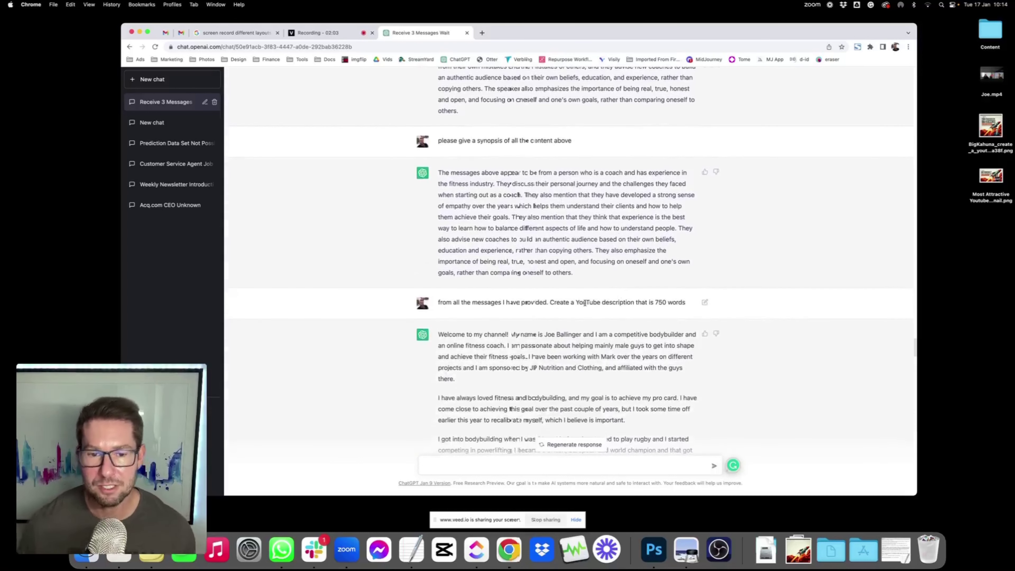
scroll(648, 306, "down", 10)
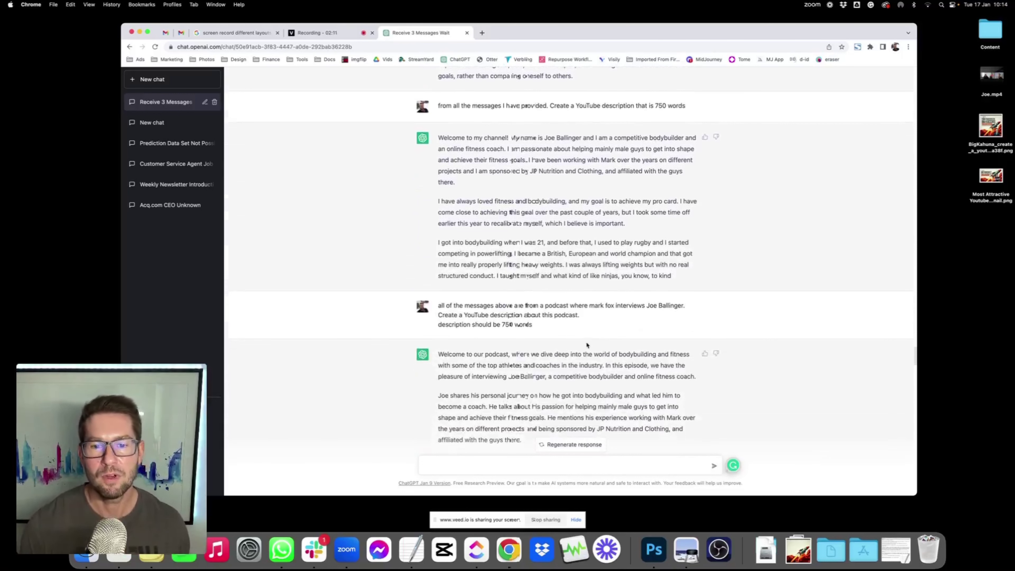
scroll(589, 345, "down", 5)
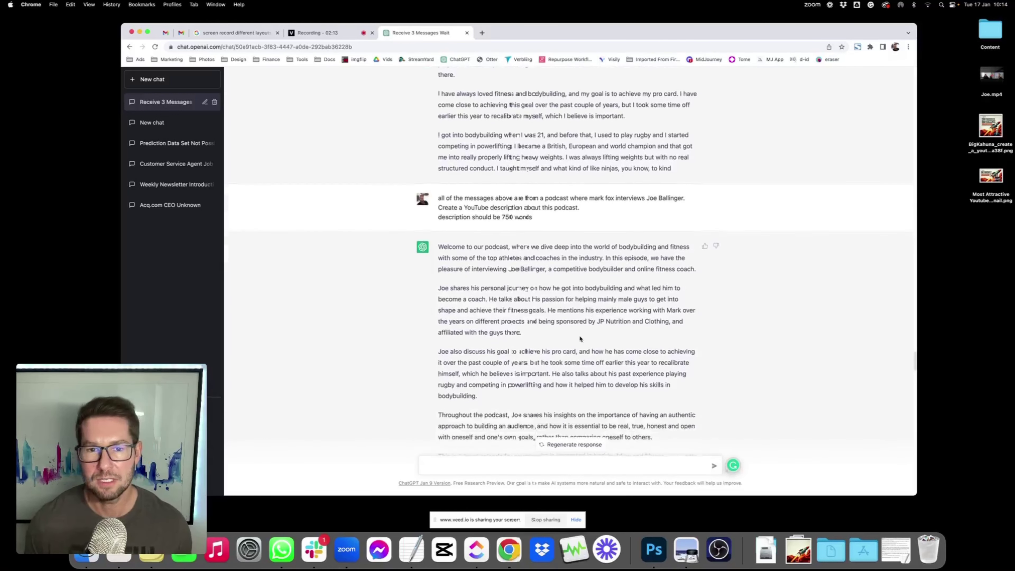
scroll(583, 339, "down", 7)
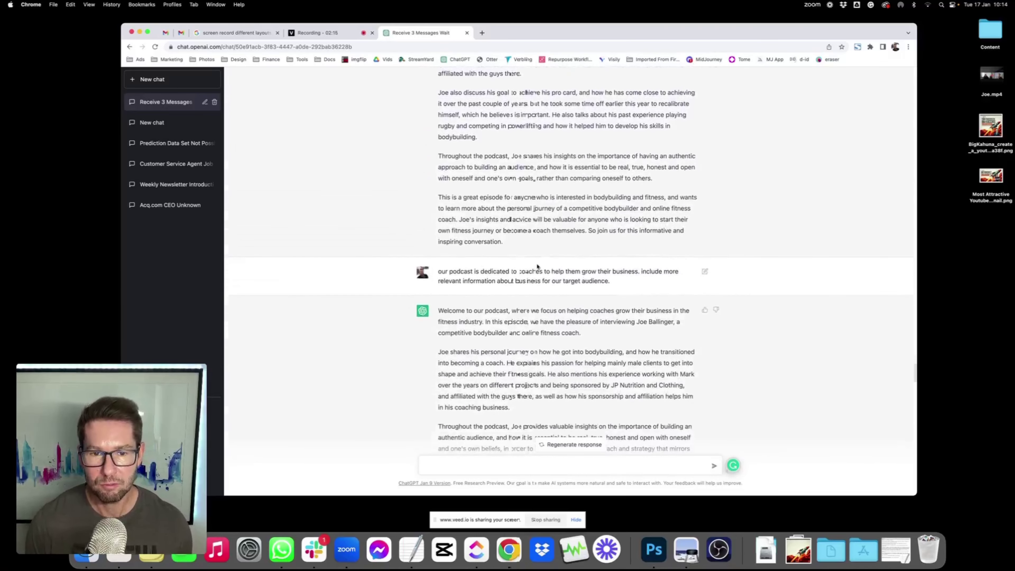
triple_click(461, 272)
left_click(583, 283)
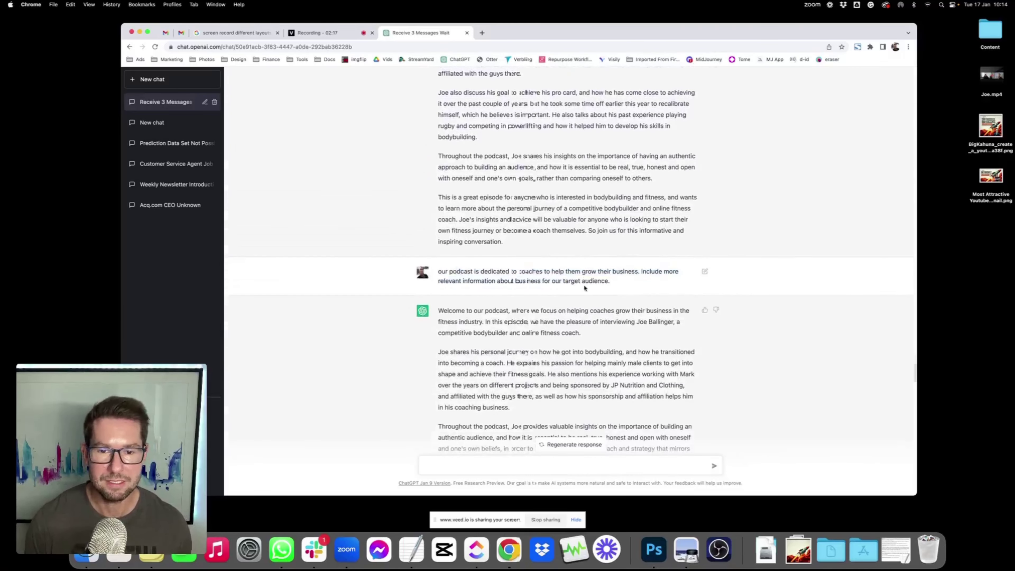
scroll(583, 284, "down", 5)
scroll(599, 259, "down", 2)
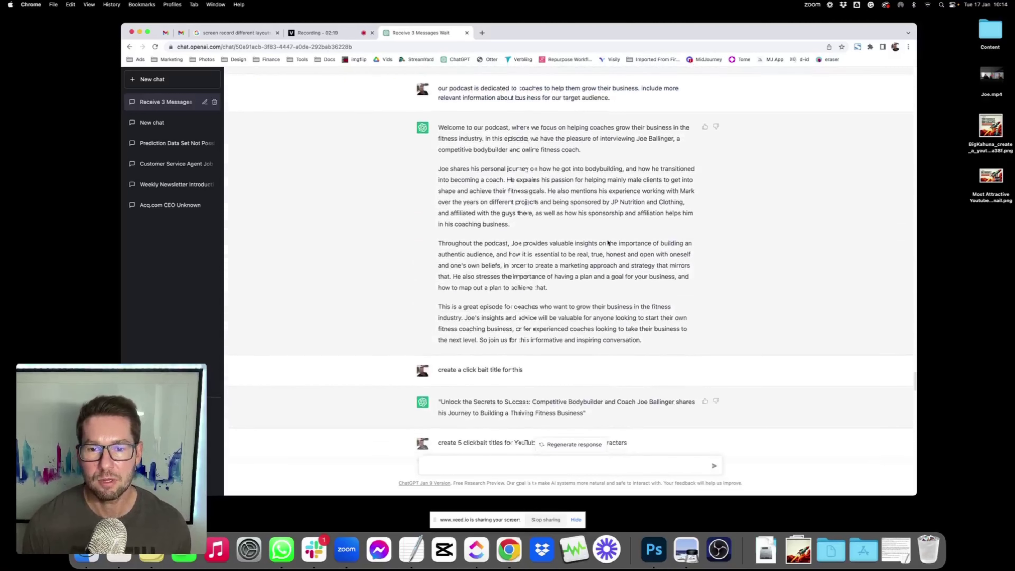
left_click_drag(495, 182, 658, 326)
left_click(517, 221)
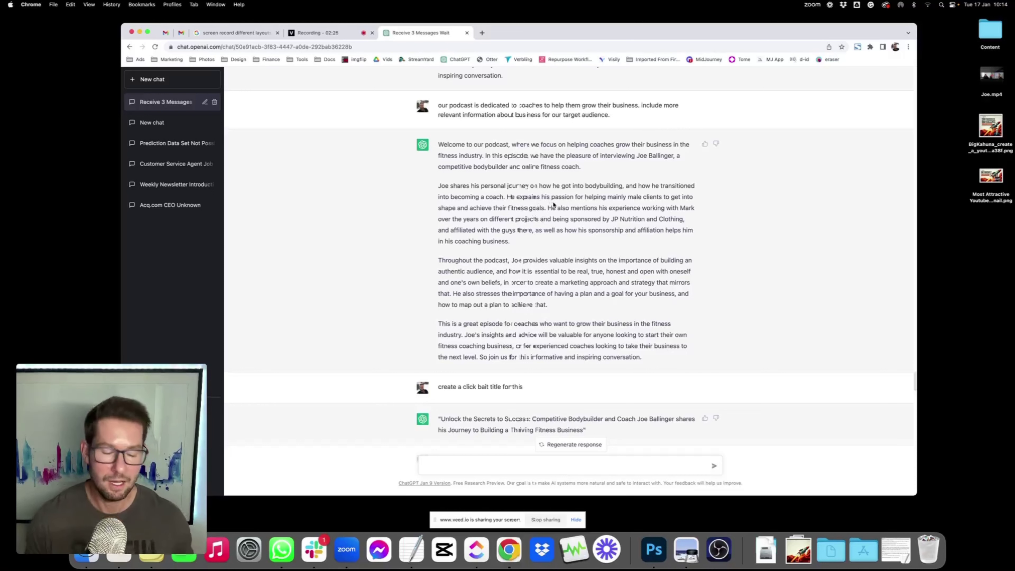
scroll(554, 204, "down", 3)
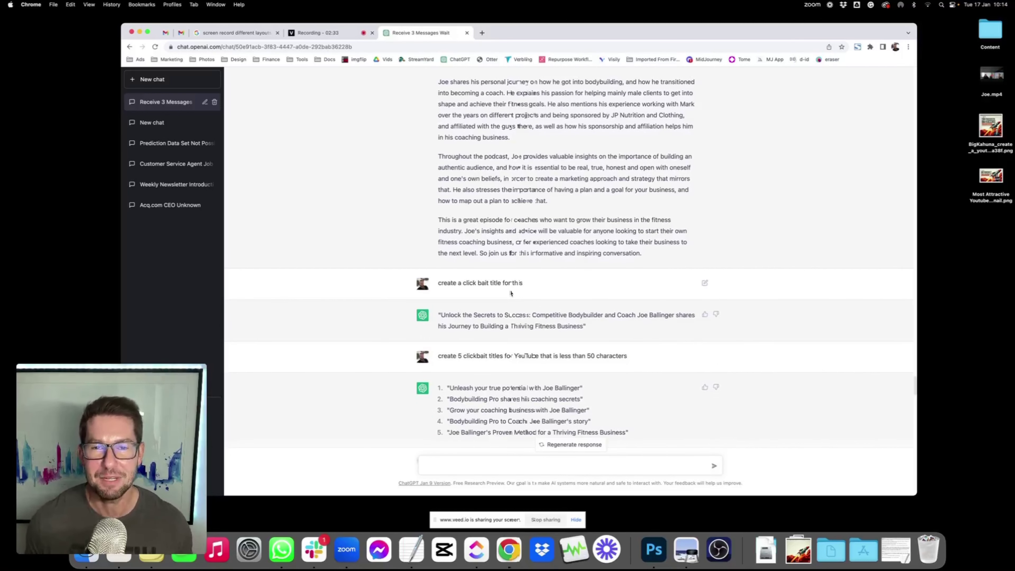
scroll(511, 294, "down", 5)
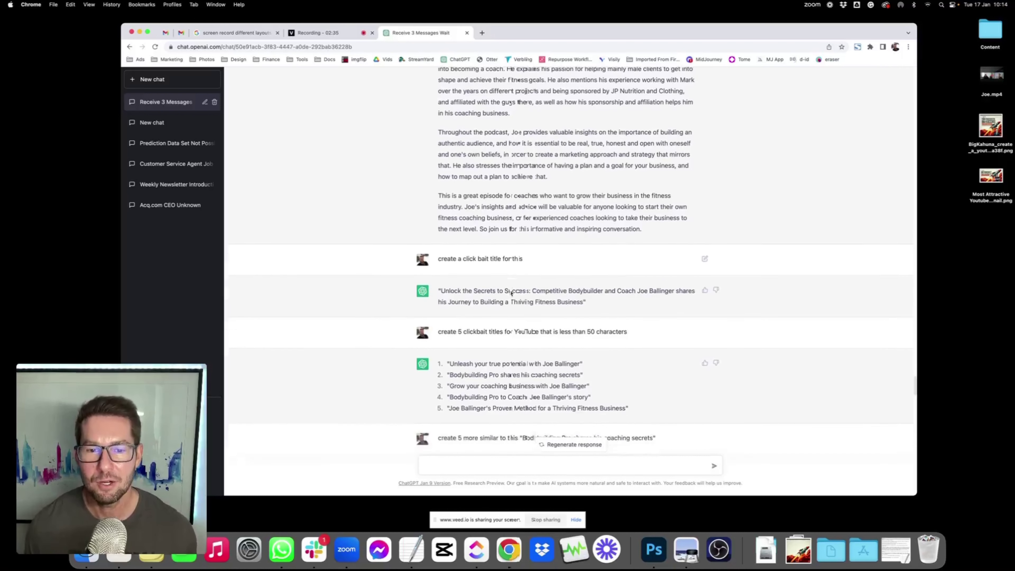
scroll(537, 277, "down", 6)
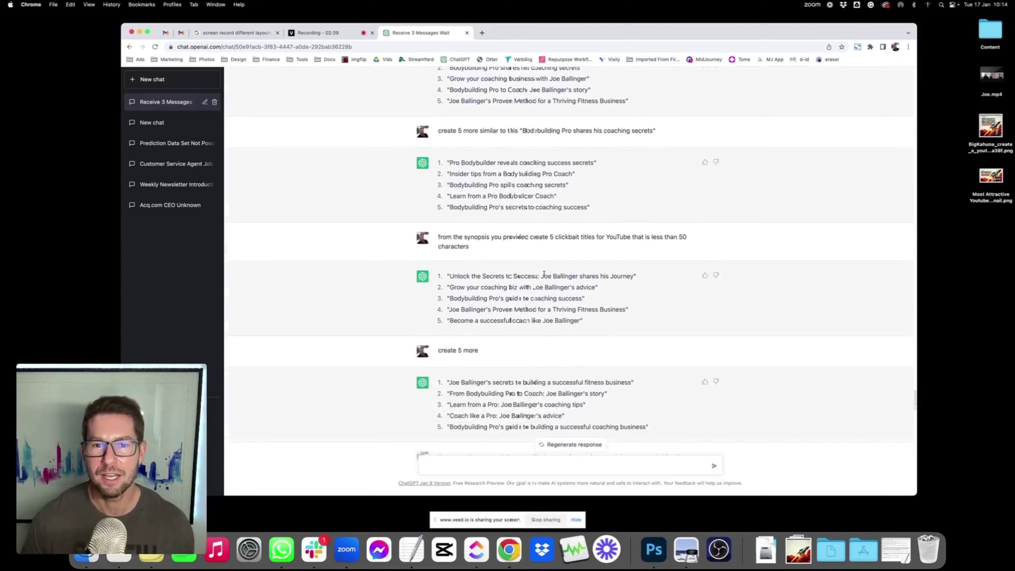
scroll(534, 273, "down", 7)
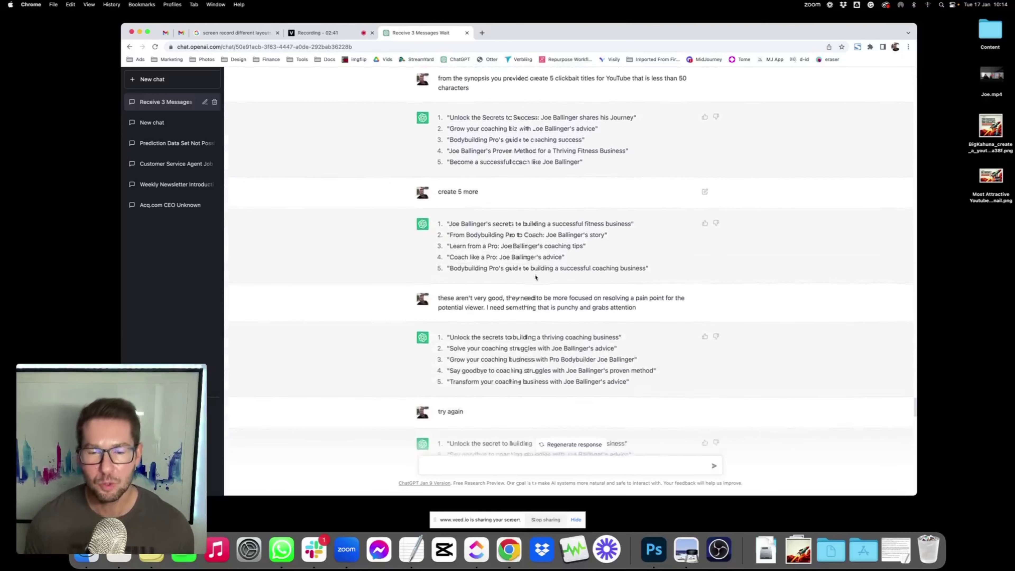
scroll(536, 277, "down", 8)
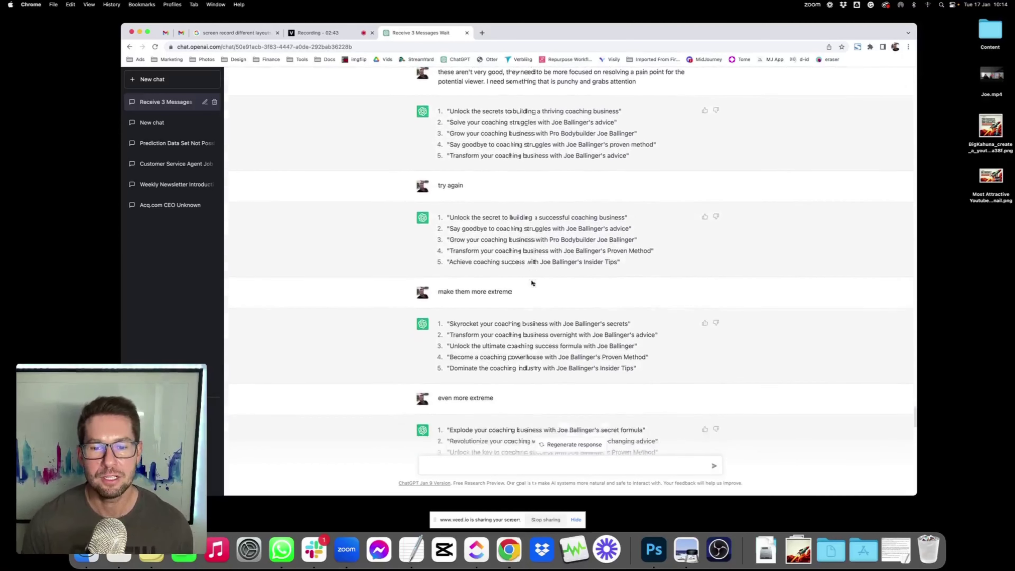
scroll(533, 284, "down", 13)
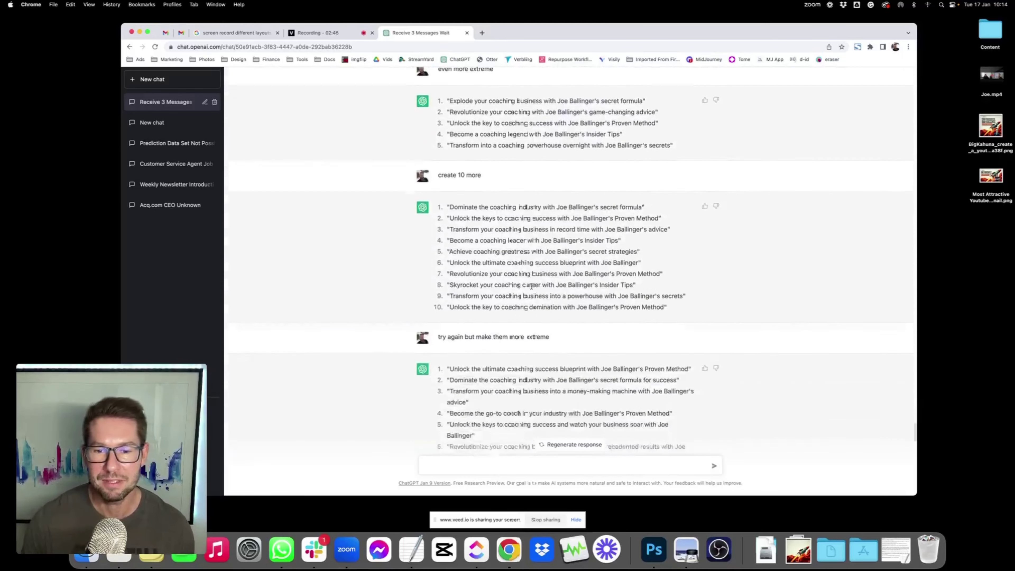
scroll(532, 286, "down", 20)
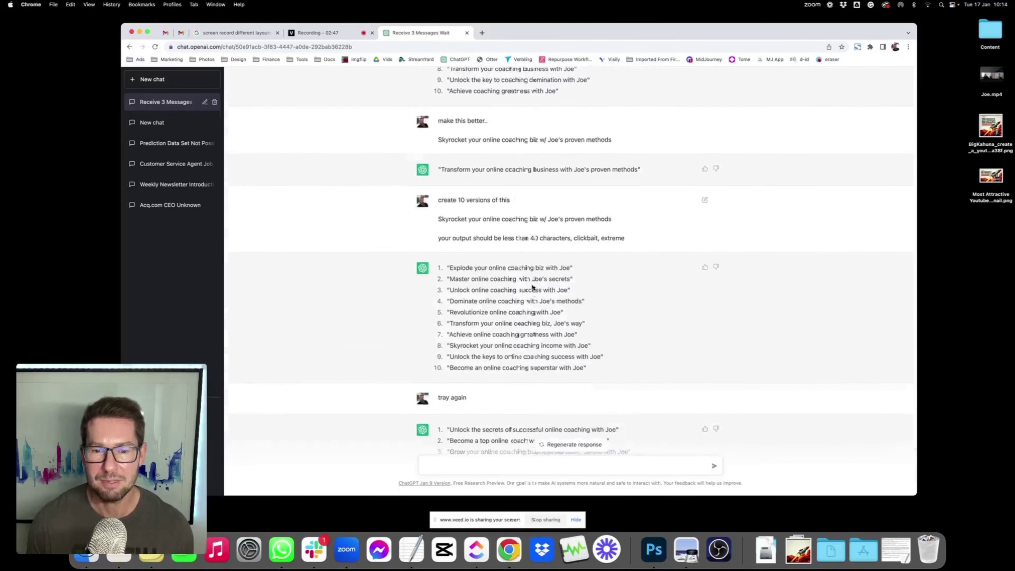
scroll(532, 286, "down", 8)
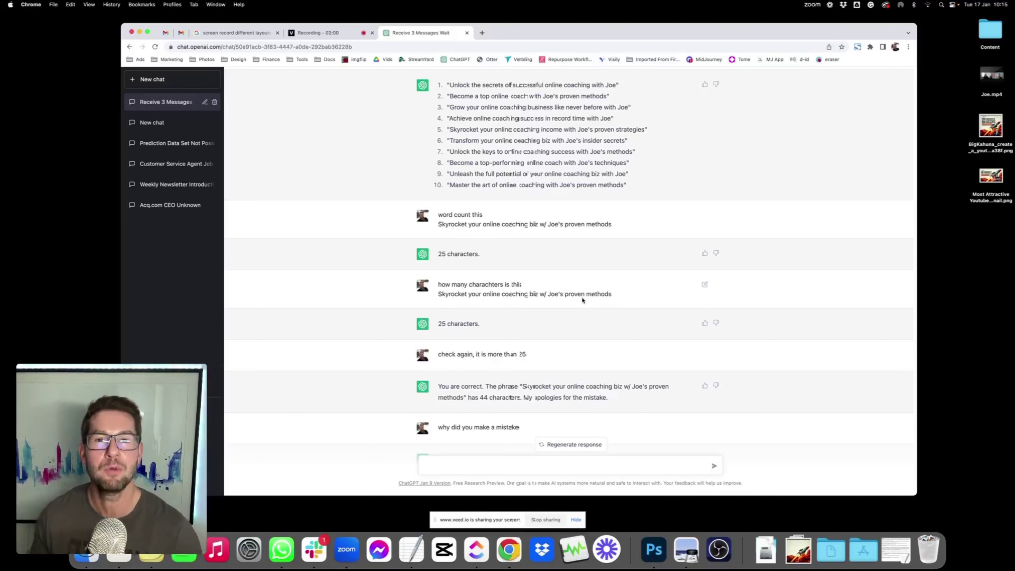
scroll(582, 300, "down", 6)
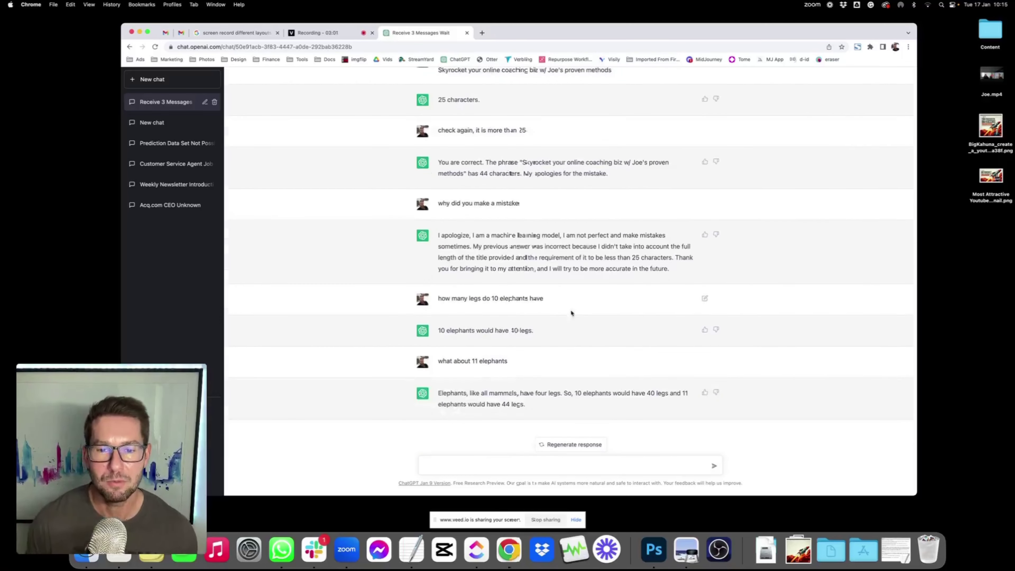
scroll(582, 319, "up", 6)
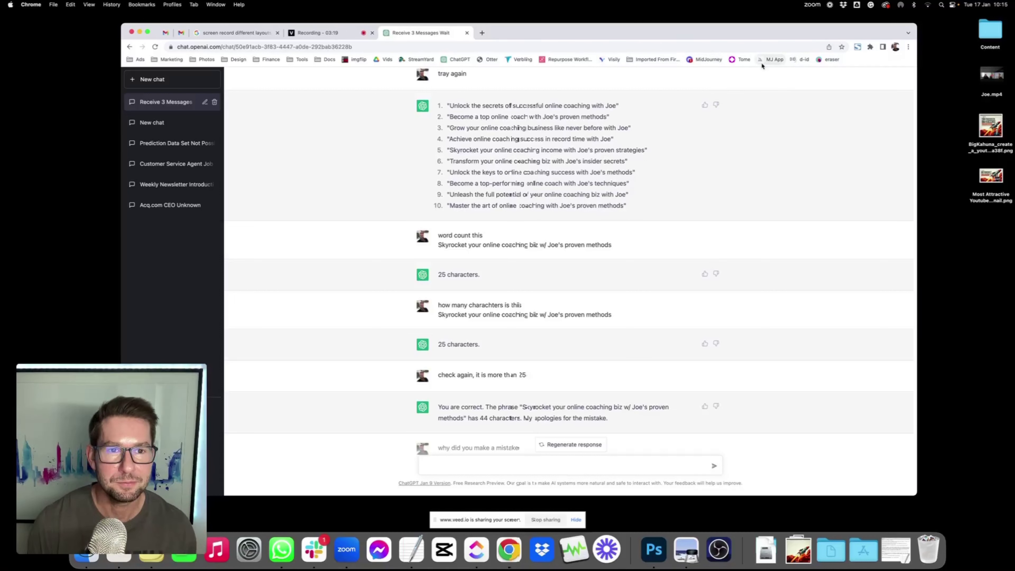
Step: Highlight the 'Skyrocket your online coaching biz' title line in ChatGPT, then clear the selection
left_click_drag(441, 246, 613, 248)
left_click(535, 254)
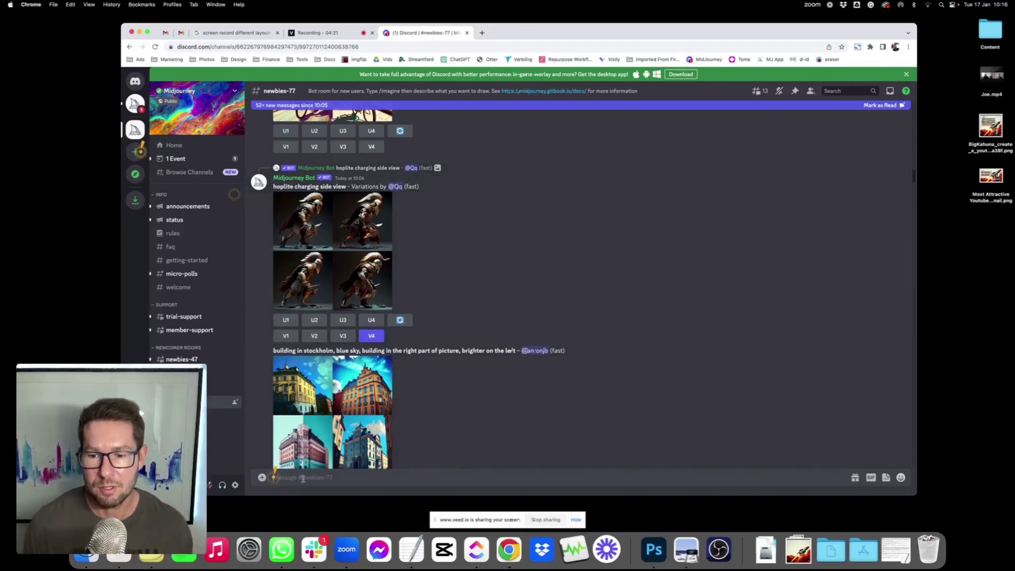
Step: Start a Midjourney /imagine prompt 'skyrocketed your business' and open the saved BigKahuna rocket thumbnail in Preview
type("/")
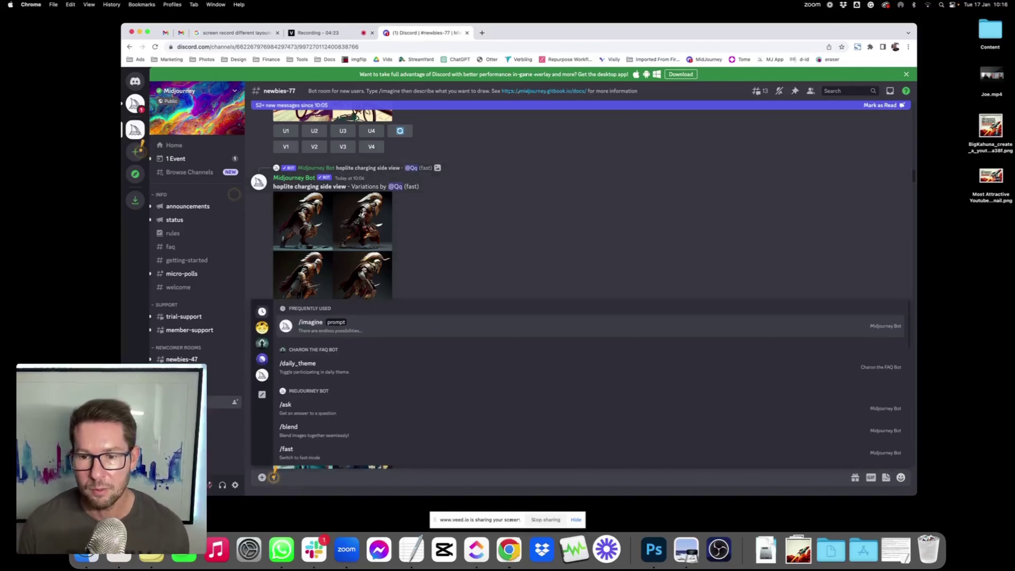
left_click(328, 323)
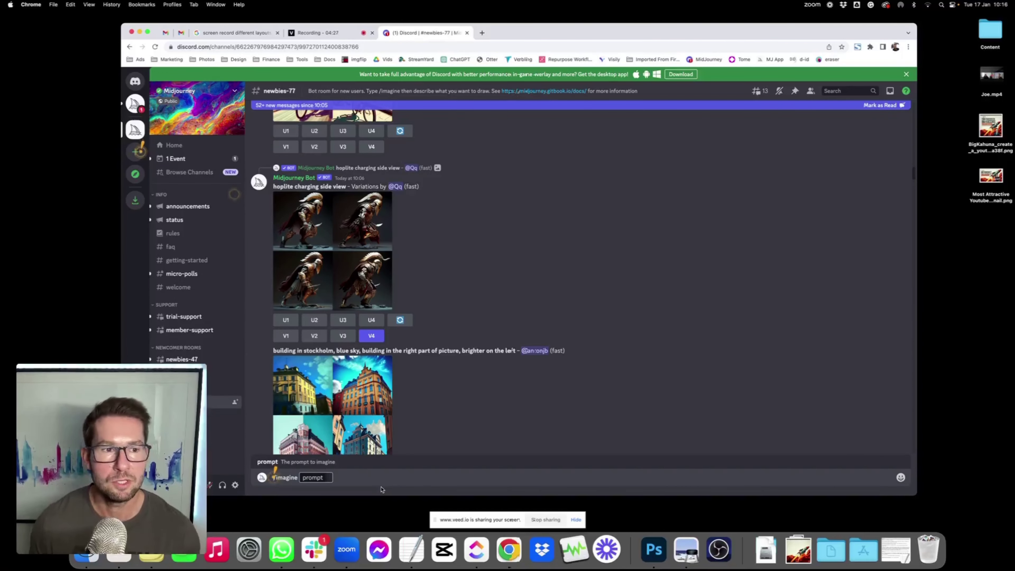
type("sk")
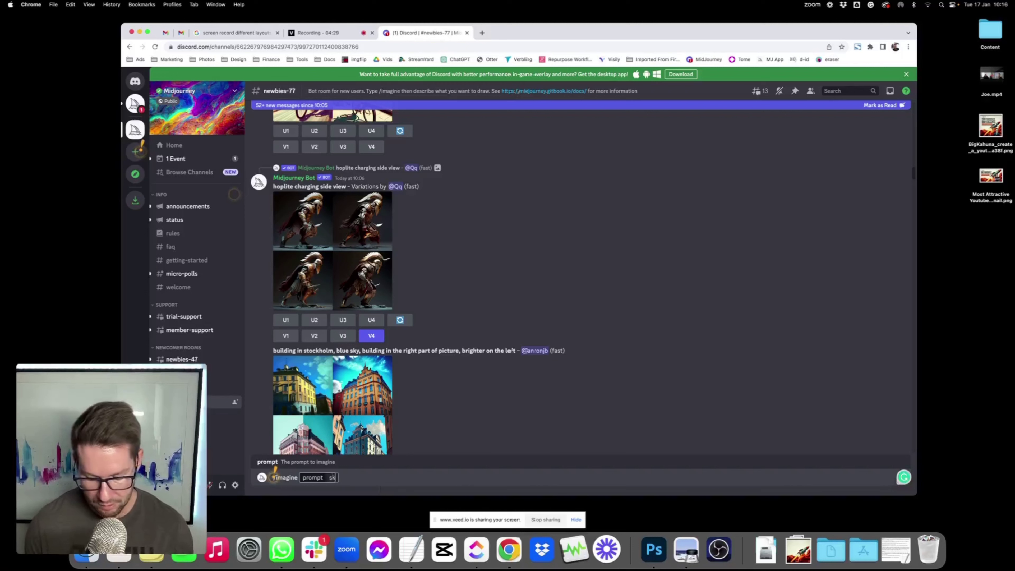
type("yrocket")
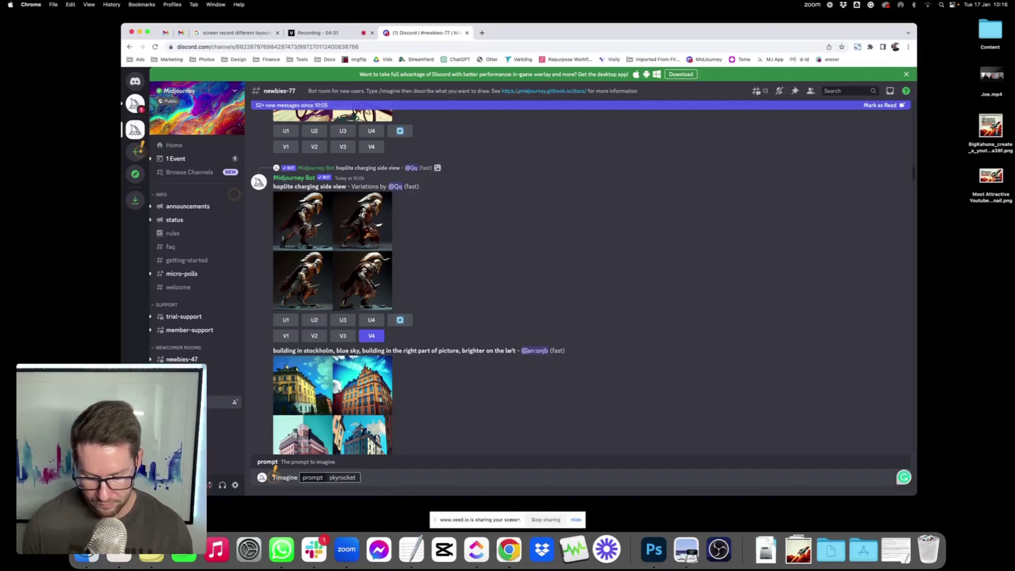
type("ed your business")
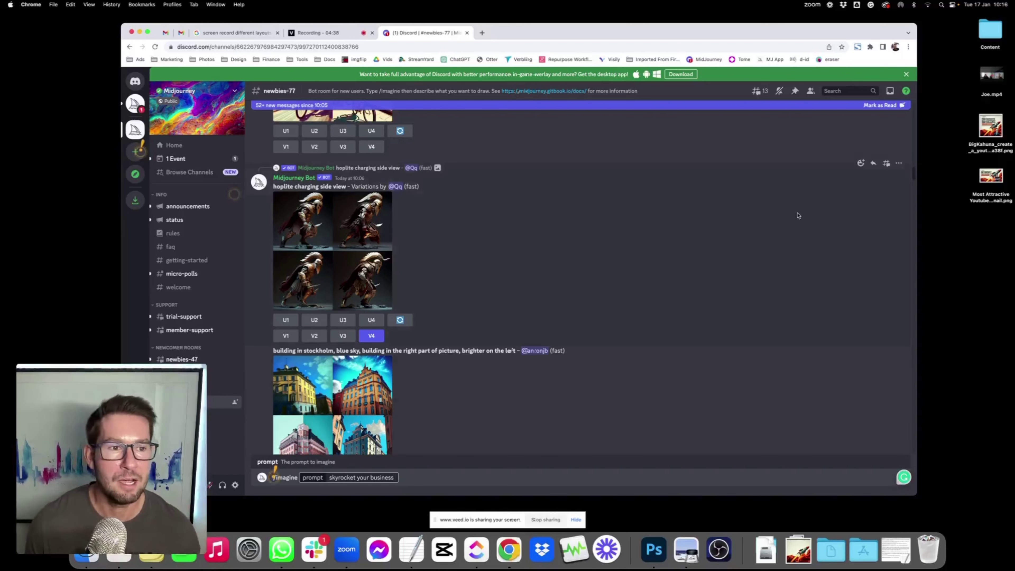
double_click(990, 127)
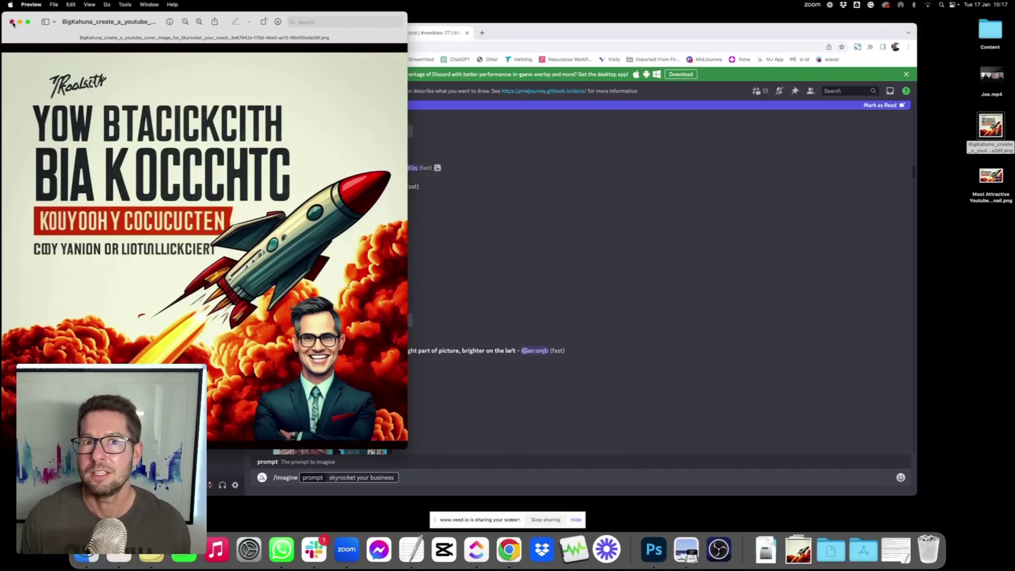
Step: Close the rocket thumbnail in Preview and load the Magic Eraser site from Chrome's bookmarks
left_click(12, 22)
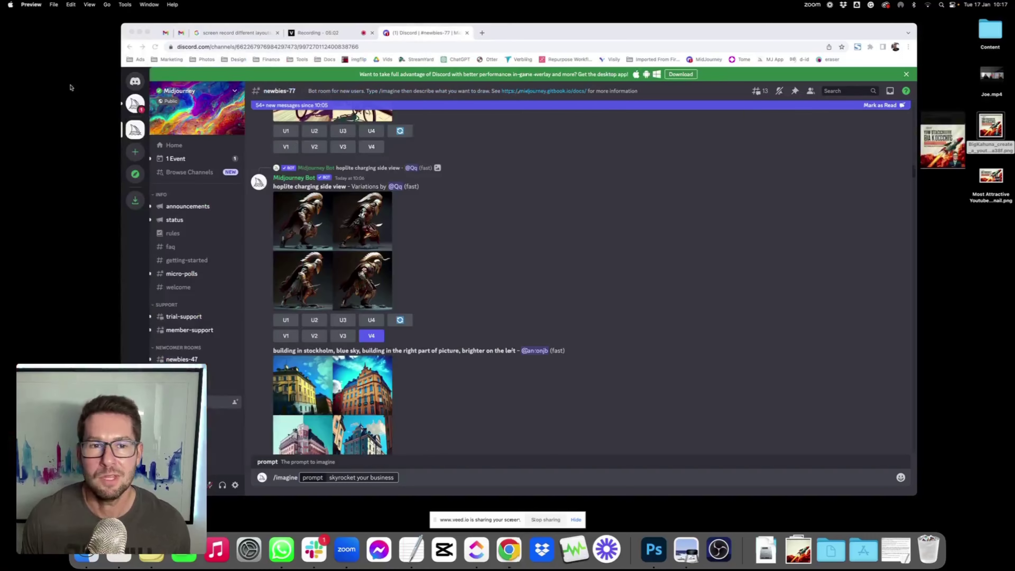
left_click(831, 59)
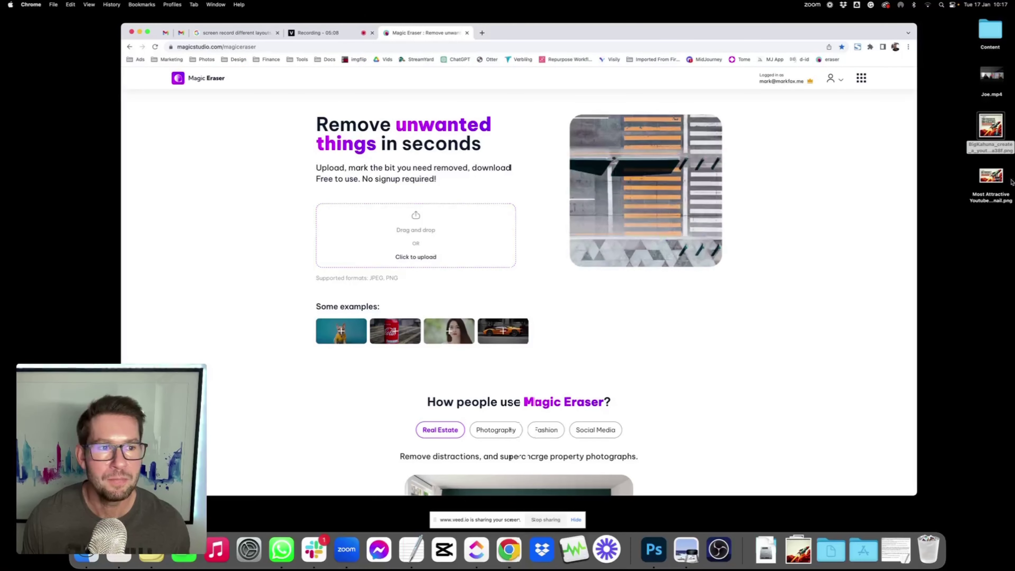
Step: Upload the BigKahuna rocket thumbnail to Magic Eraser and erase the suited man and leftover patches
mouse_move(990, 127)
left_mouse_down()
mouse_move(418, 232)
mouse_move(429, 234)
left_mouse_up()
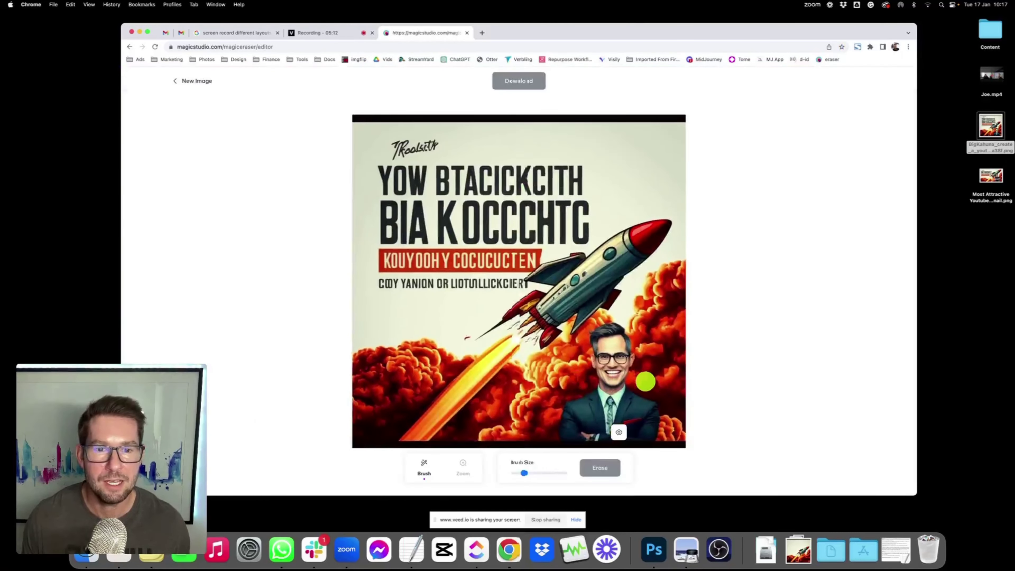
mouse_move(619, 346)
left_mouse_down()
mouse_move(593, 334)
mouse_move(619, 340)
mouse_move(621, 380)
mouse_move(596, 352)
mouse_move(594, 362)
mouse_move(613, 354)
mouse_move(568, 427)
mouse_move(571, 440)
mouse_move(617, 438)
mouse_move(650, 416)
mouse_move(649, 401)
mouse_move(626, 396)
mouse_move(661, 416)
mouse_move(611, 442)
mouse_move(649, 423)
mouse_move(599, 413)
mouse_move(591, 422)
mouse_move(635, 426)
mouse_move(639, 415)
left_mouse_up()
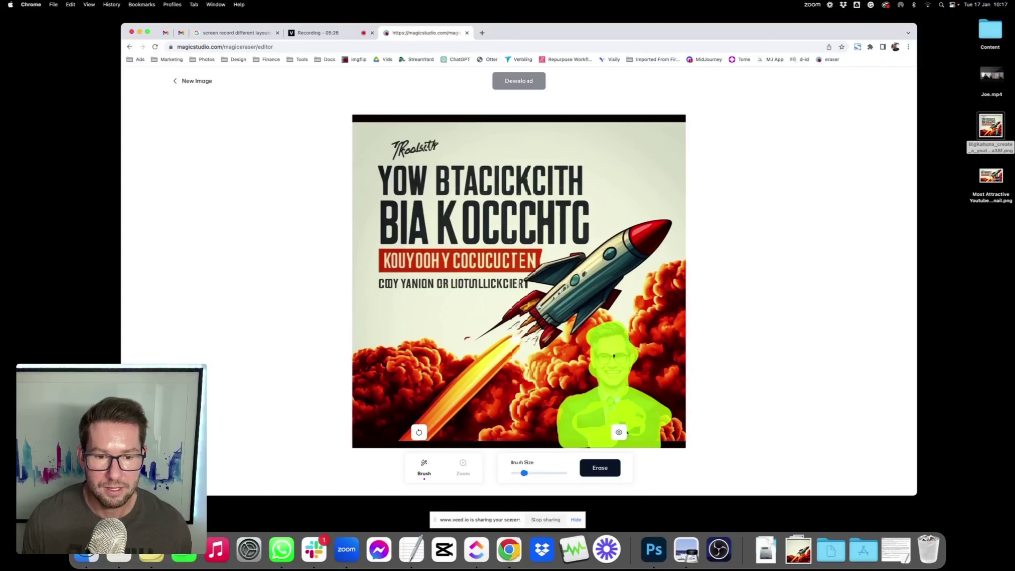
left_click(596, 470)
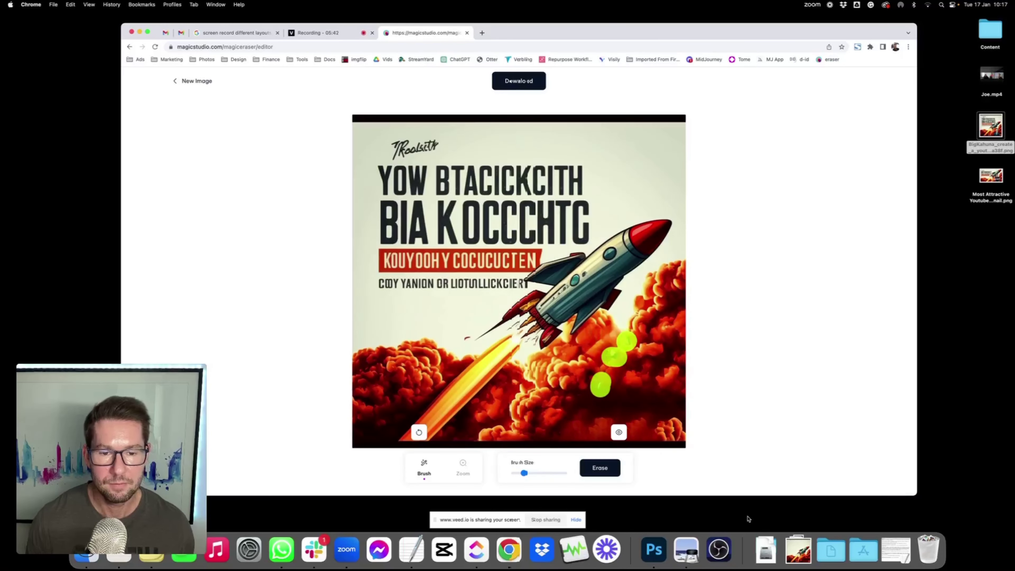
left_click(612, 468)
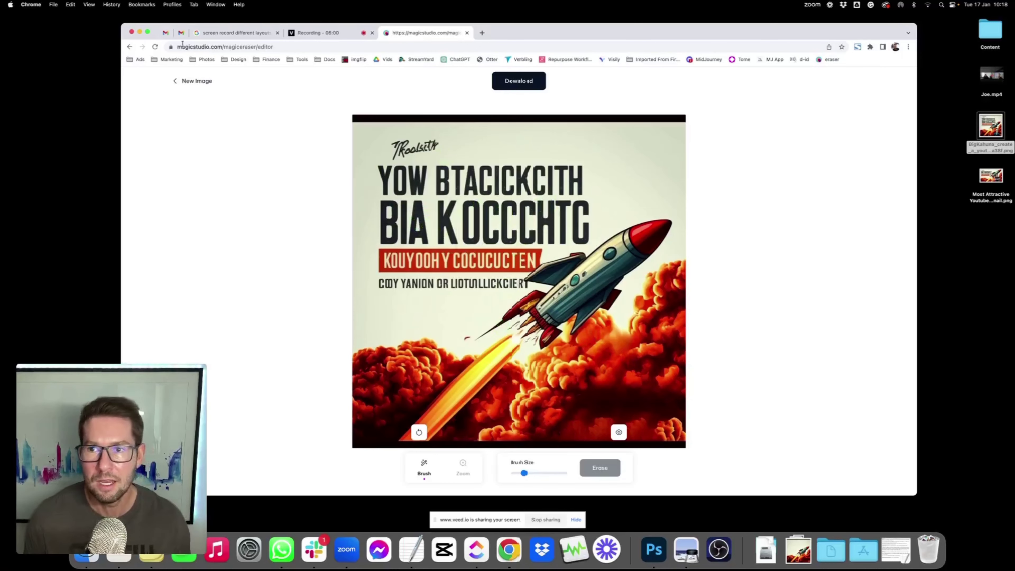
Step: Open Most Attractive Youtube Thumbnail.png in Preview, minimize Chrome, and enlarge the window near the centre
left_click(997, 179)
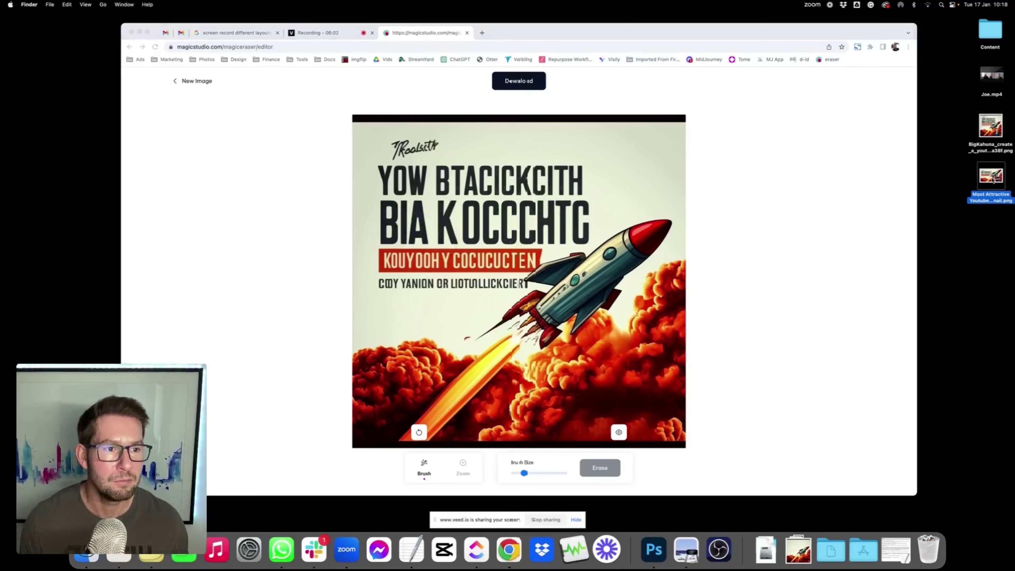
double_click(991, 176)
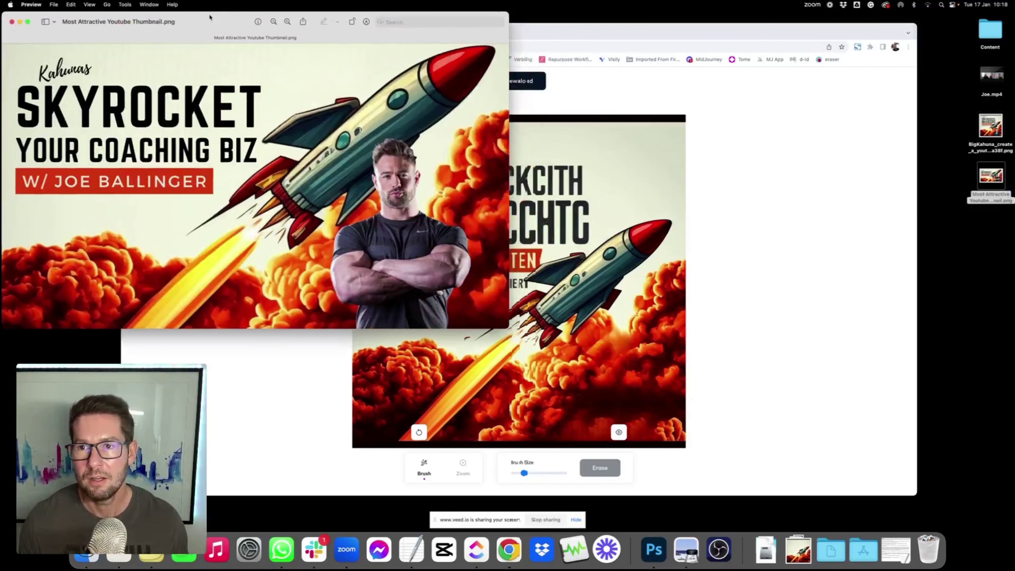
left_click_drag(209, 17, 412, 39)
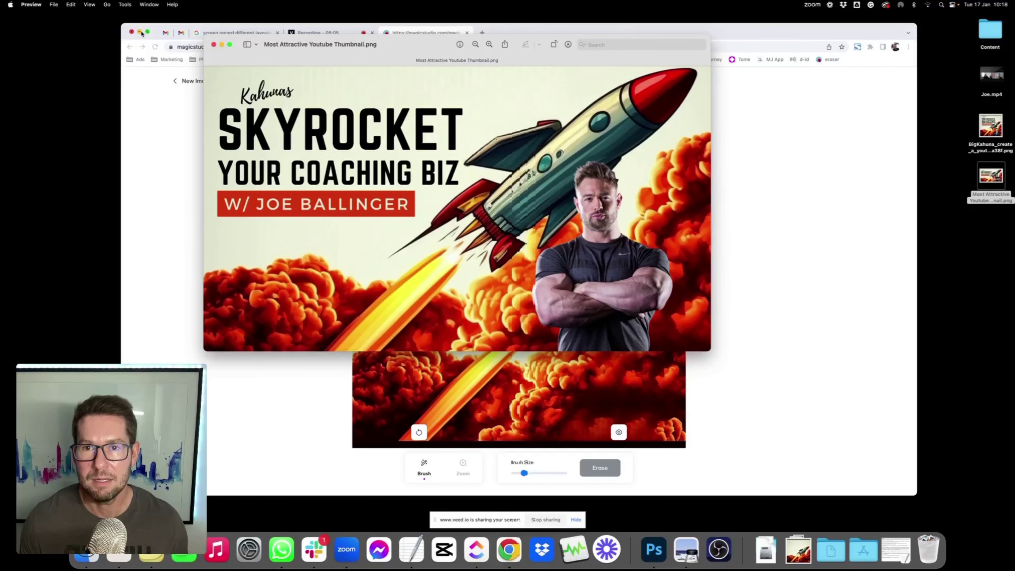
left_click(142, 32)
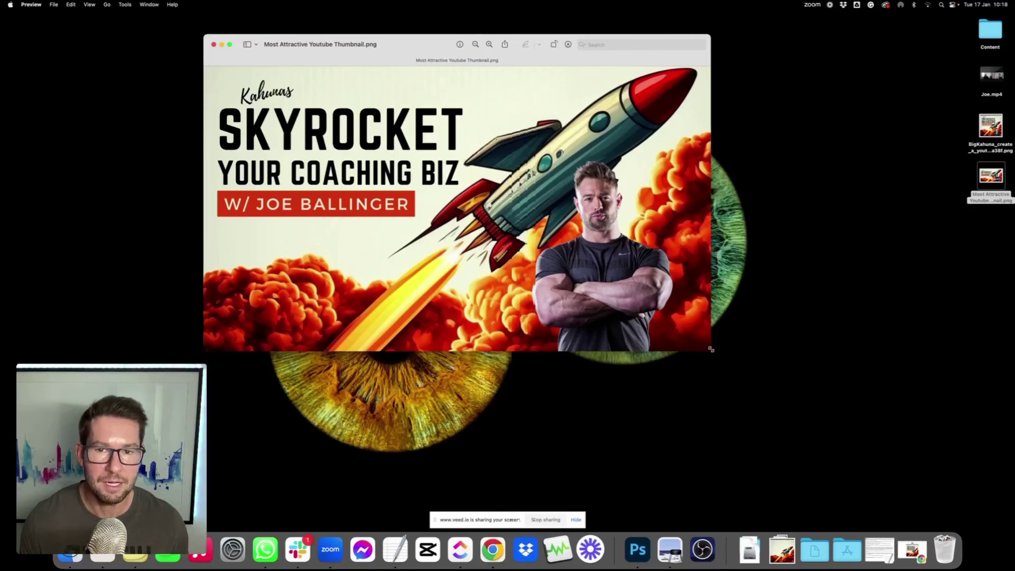
left_click_drag(710, 351, 870, 452)
left_click_drag(524, 54, 504, 54)
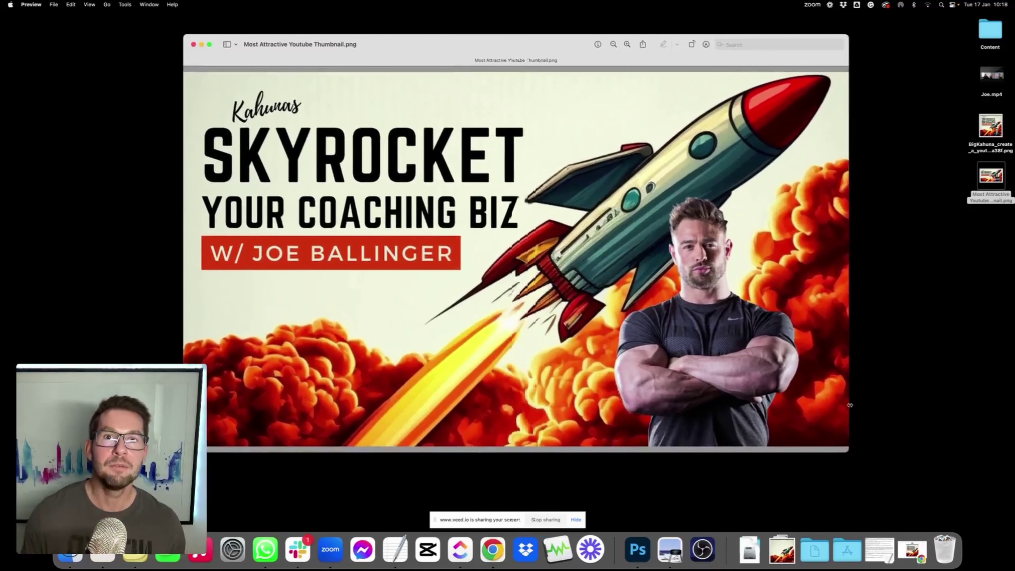